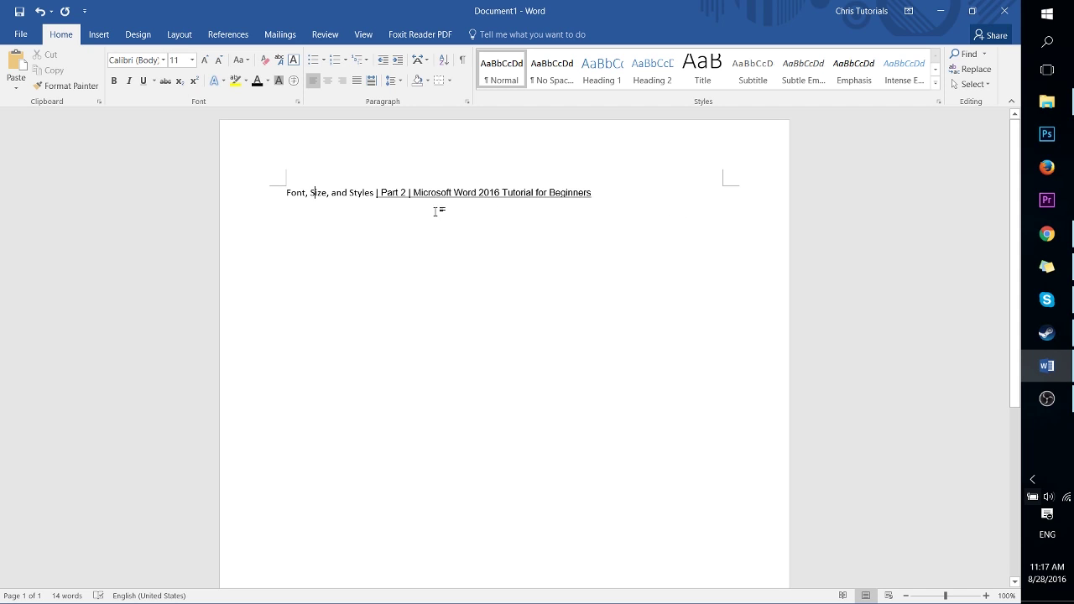
- Browse the font list from the title line's start without choosing a font
click(310, 193)
key(Home)
click(164, 60)
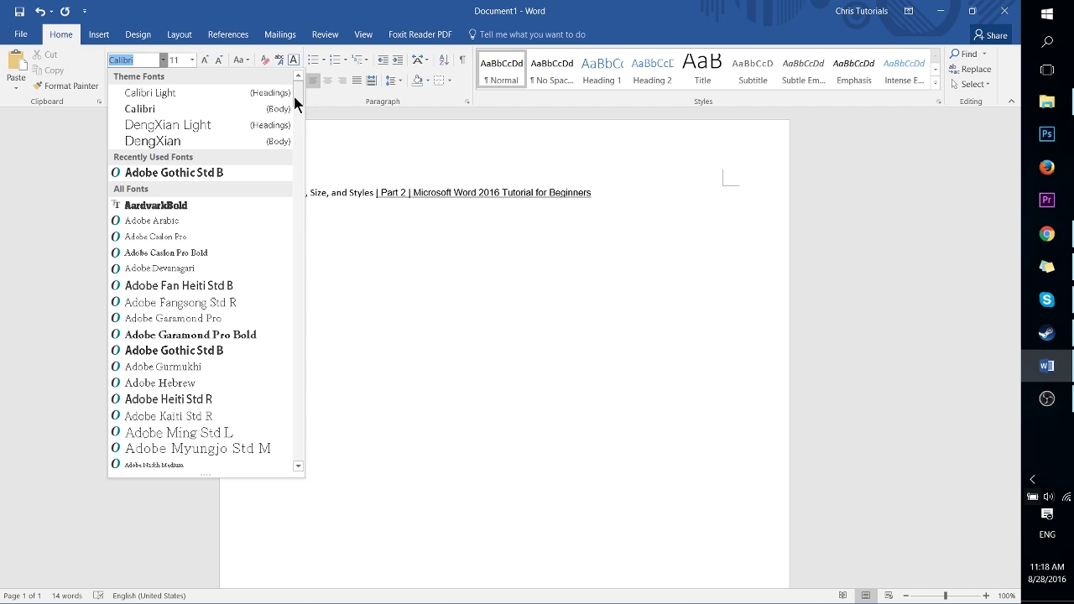
scroll(292, 215, down, 1)
scroll(284, 392, down, 10)
scroll(285, 396, down, 20)
scroll(287, 419, down, 10)
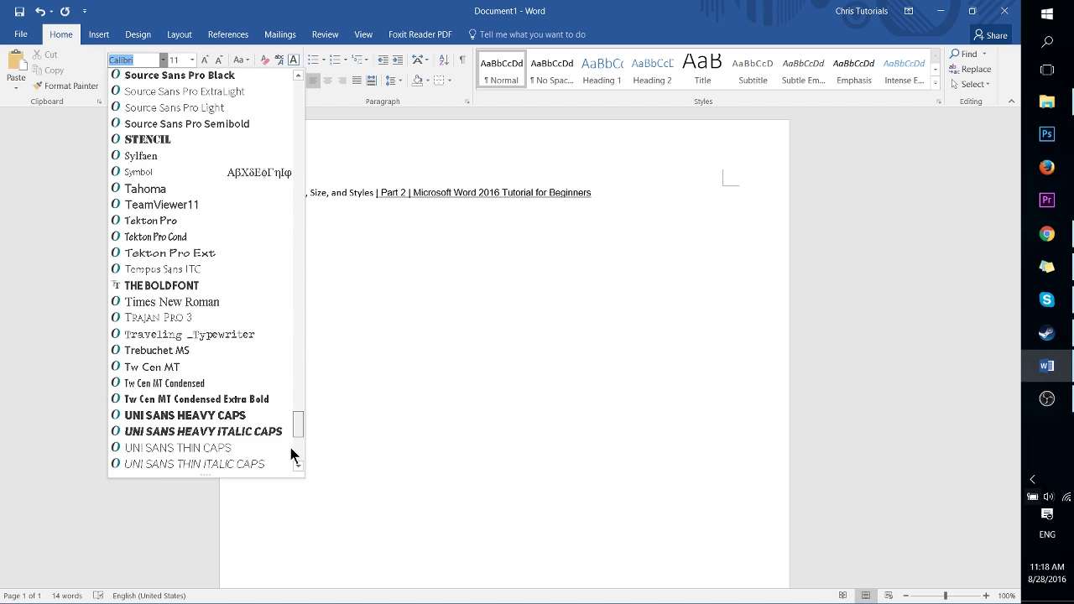
scroll(290, 447, down, 8)
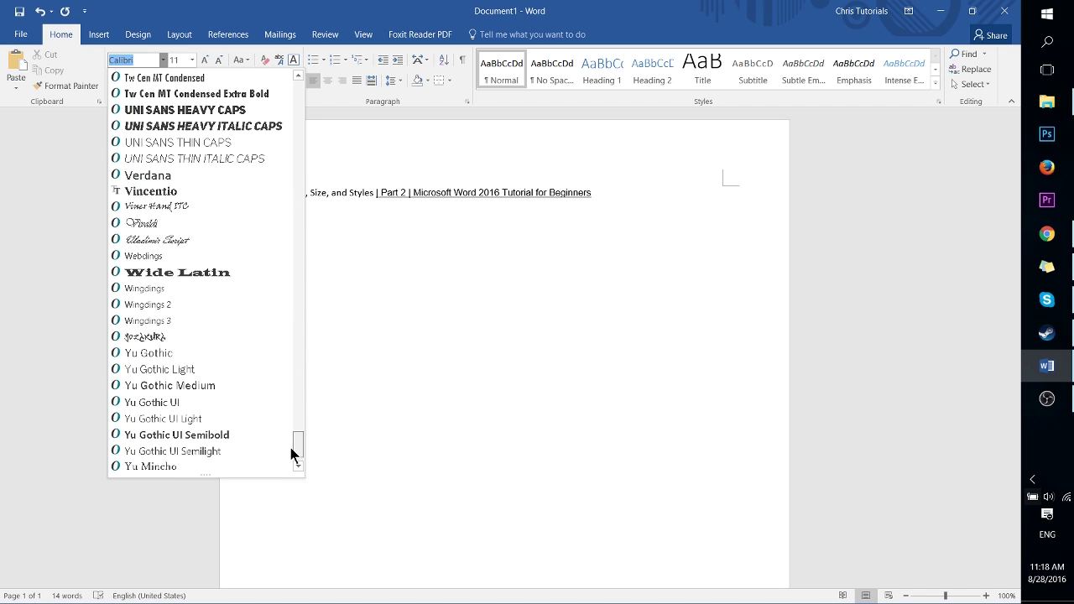
click(457, 193)
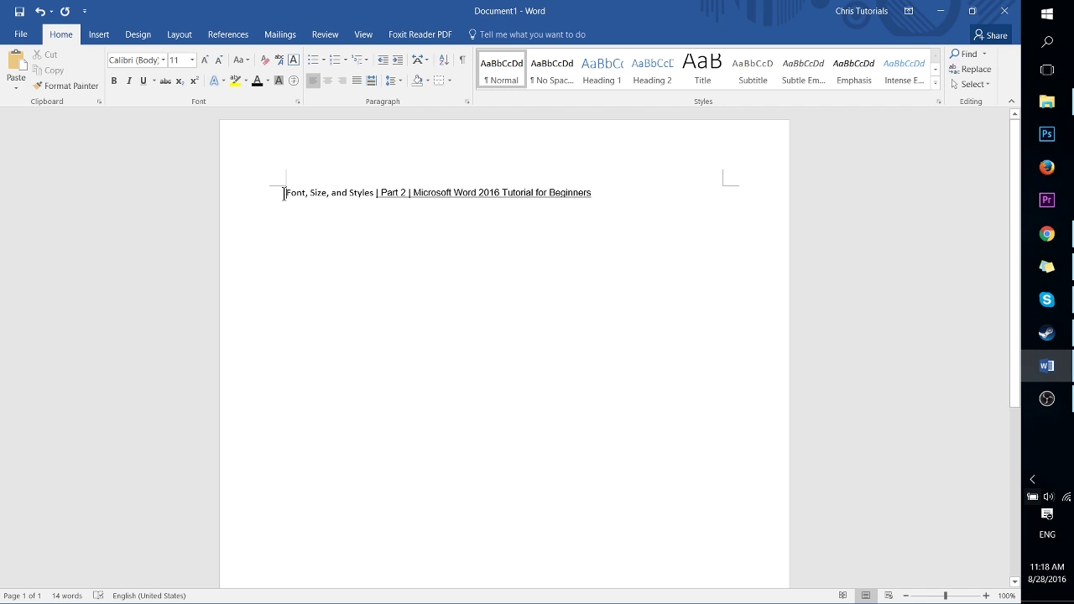
- Set the words 'Font, Size,' in Adobe Gothic Std B
drag(283, 193, 331, 195)
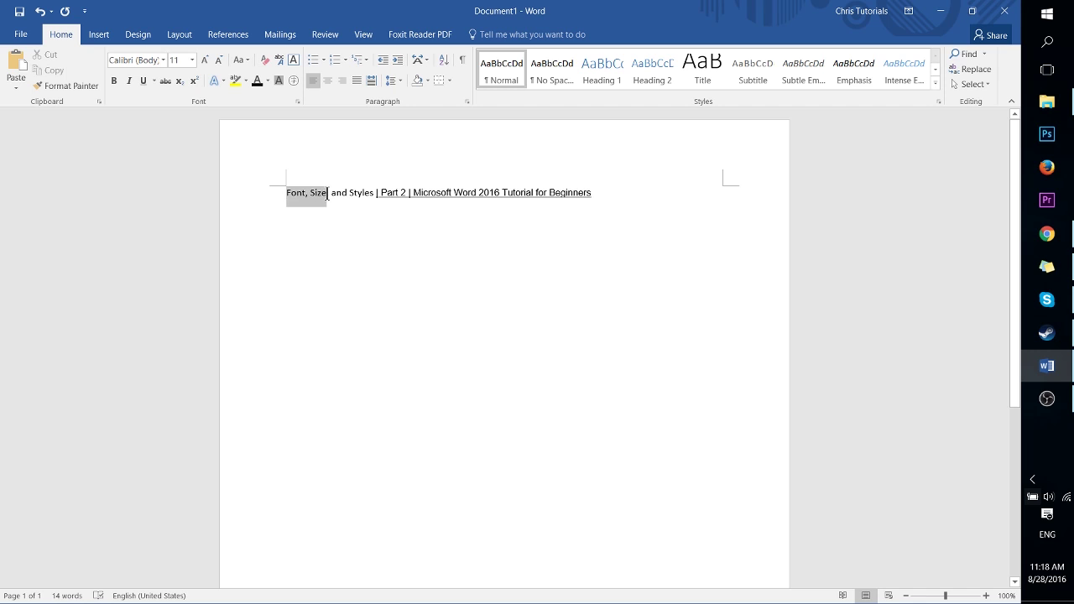
click(165, 61)
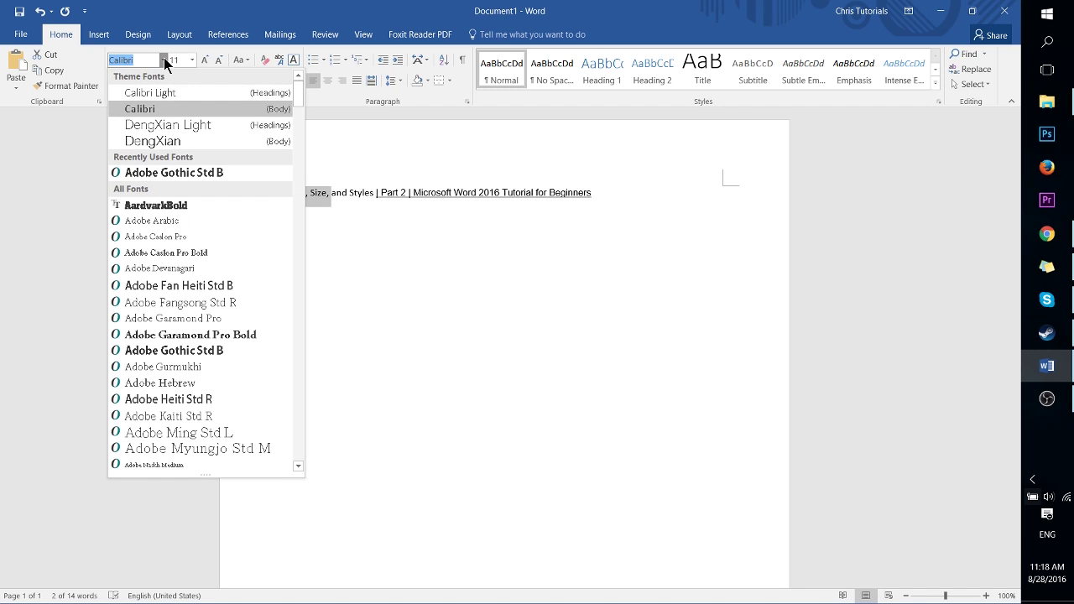
click(225, 352)
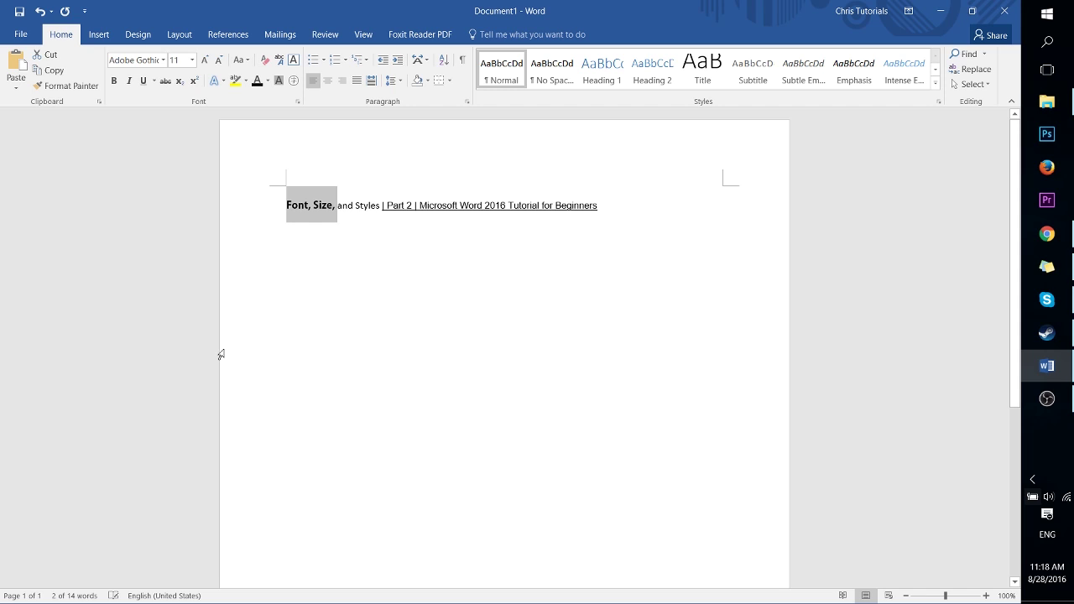
- Enlarge the words 'and Styles' to 36 point
drag(338, 208, 374, 209)
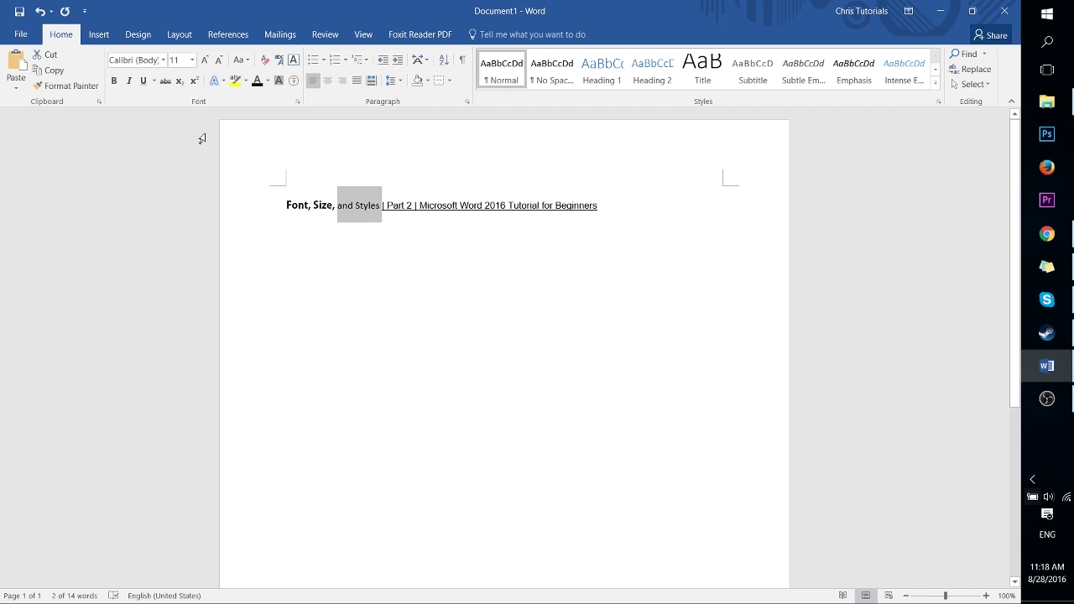
click(192, 61)
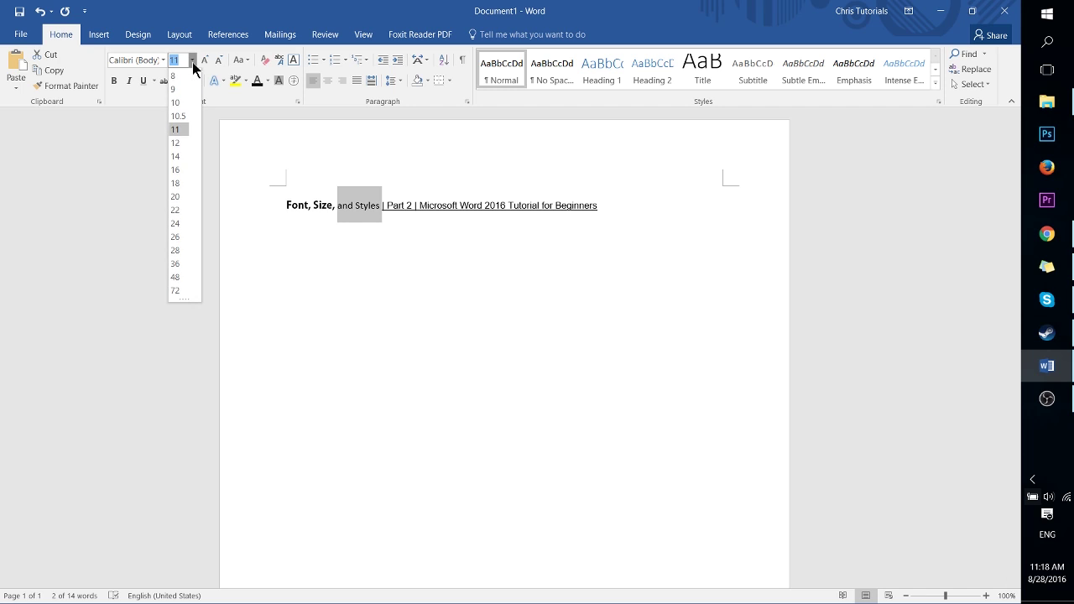
click(178, 264)
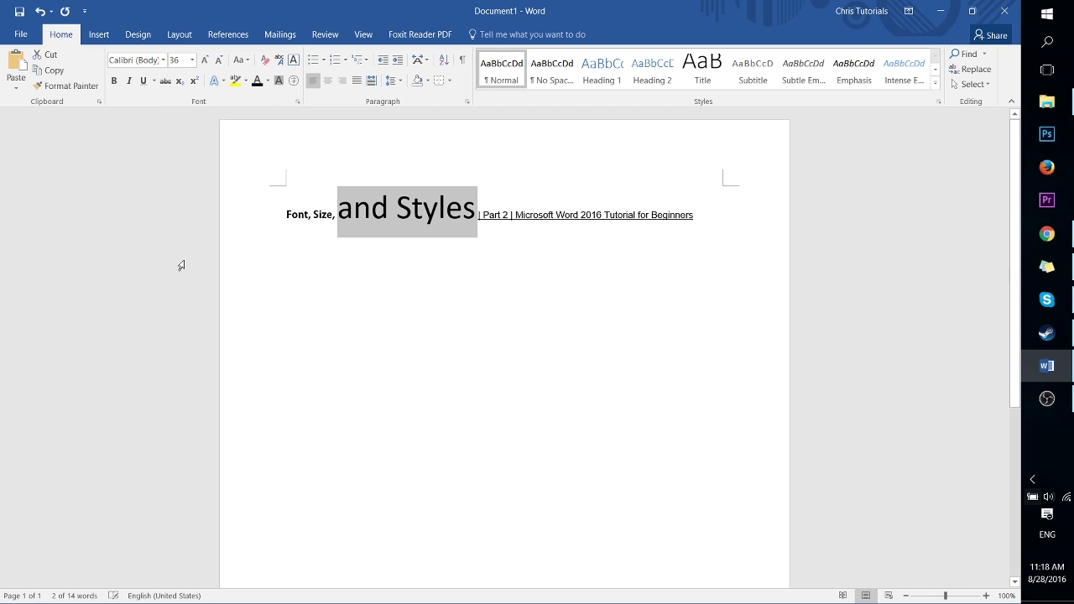
click(353, 210)
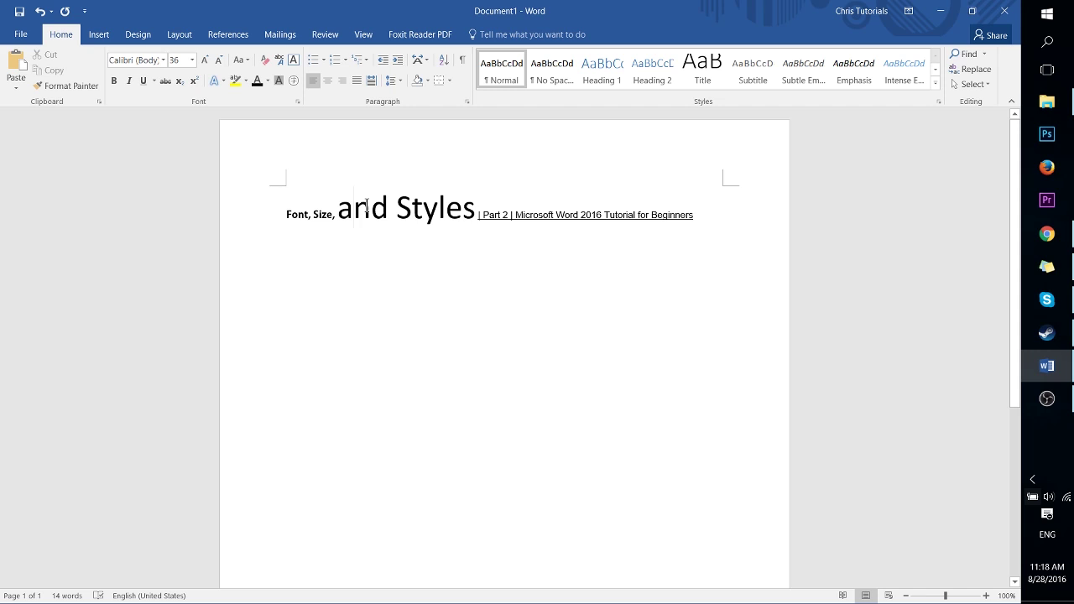
drag(286, 215, 311, 215)
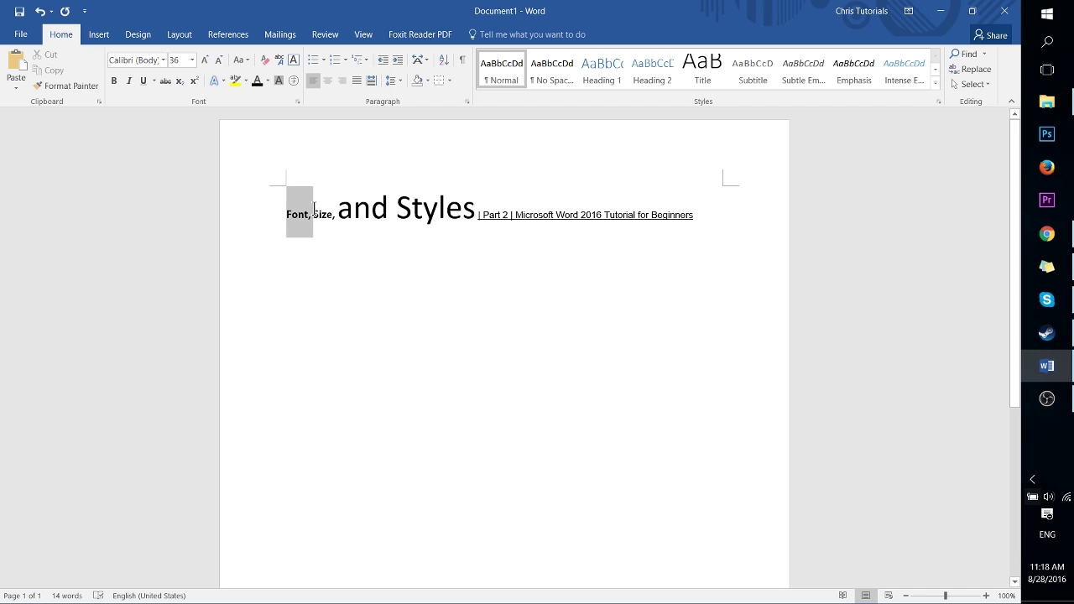
click(130, 82)
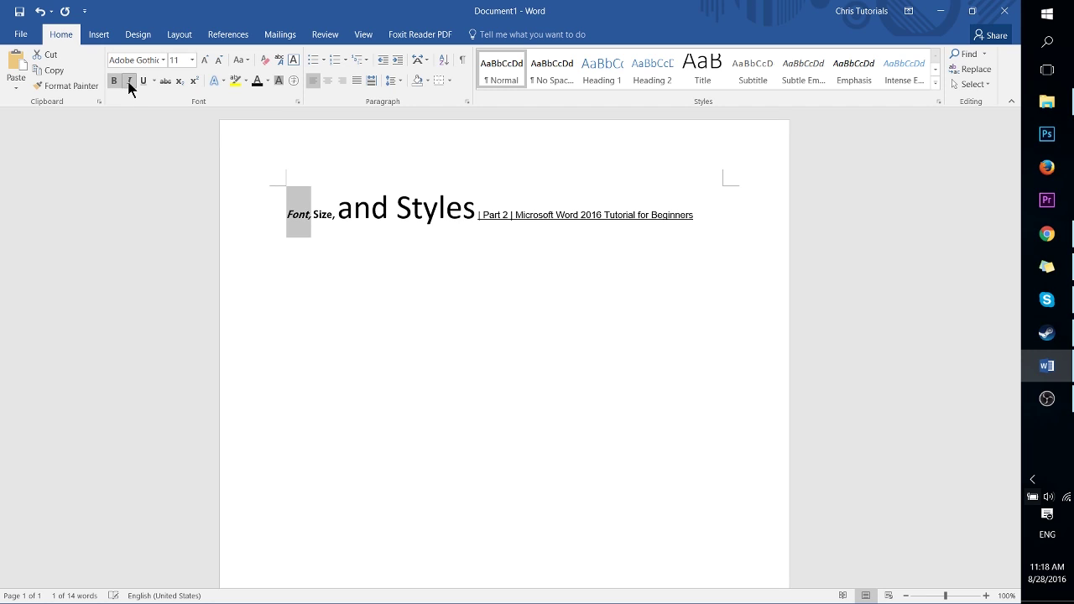
click(144, 82)
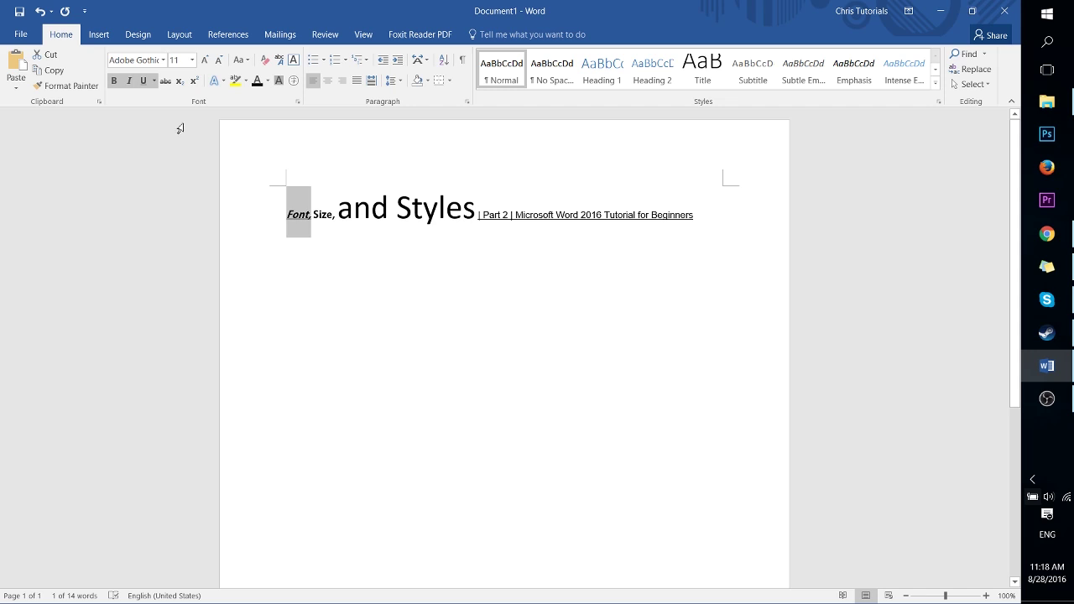
click(130, 82)
click(145, 82)
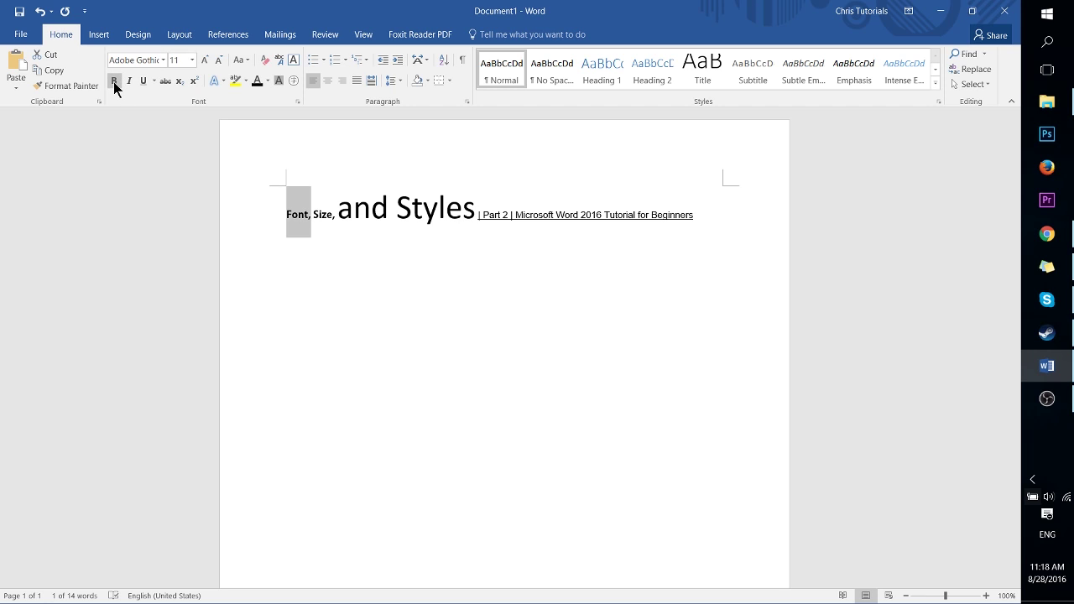
click(261, 223)
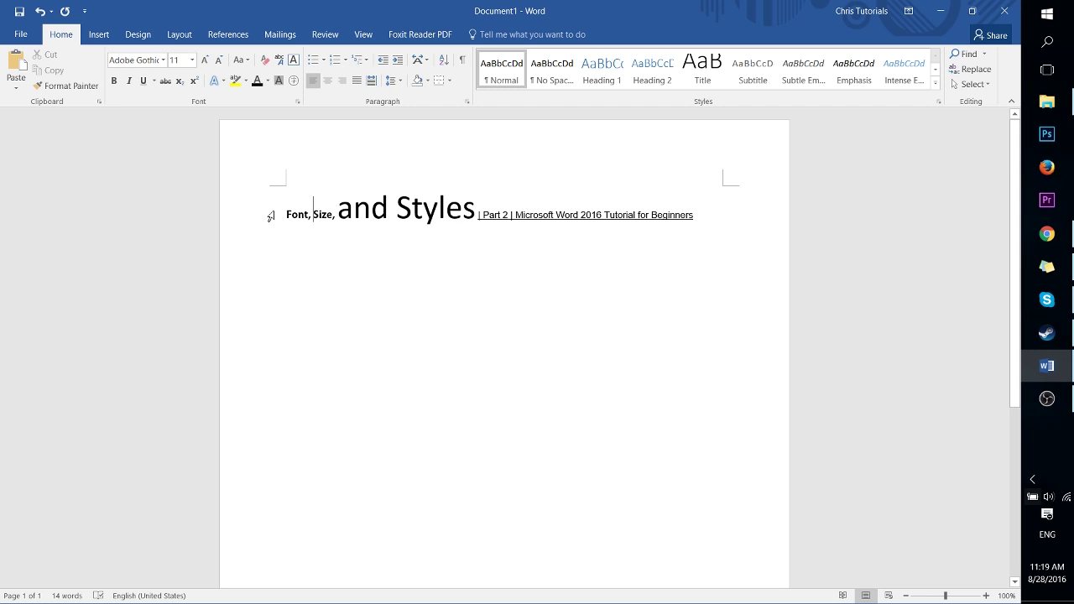
drag(287, 215, 346, 224)
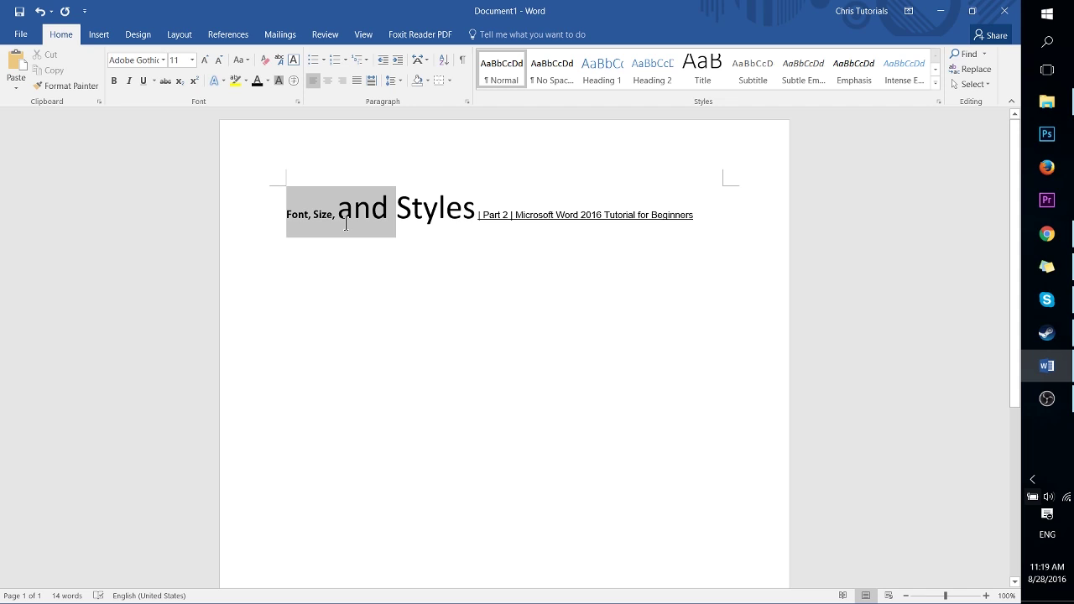
click(346, 225)
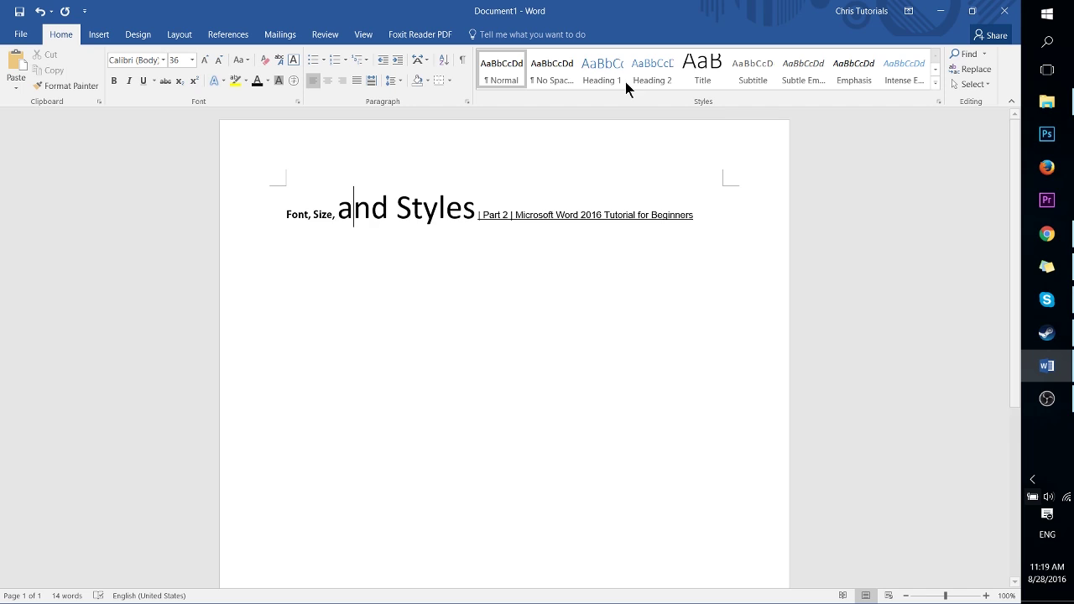
click(703, 74)
key(ctrl+z)
key(ctrl+z)
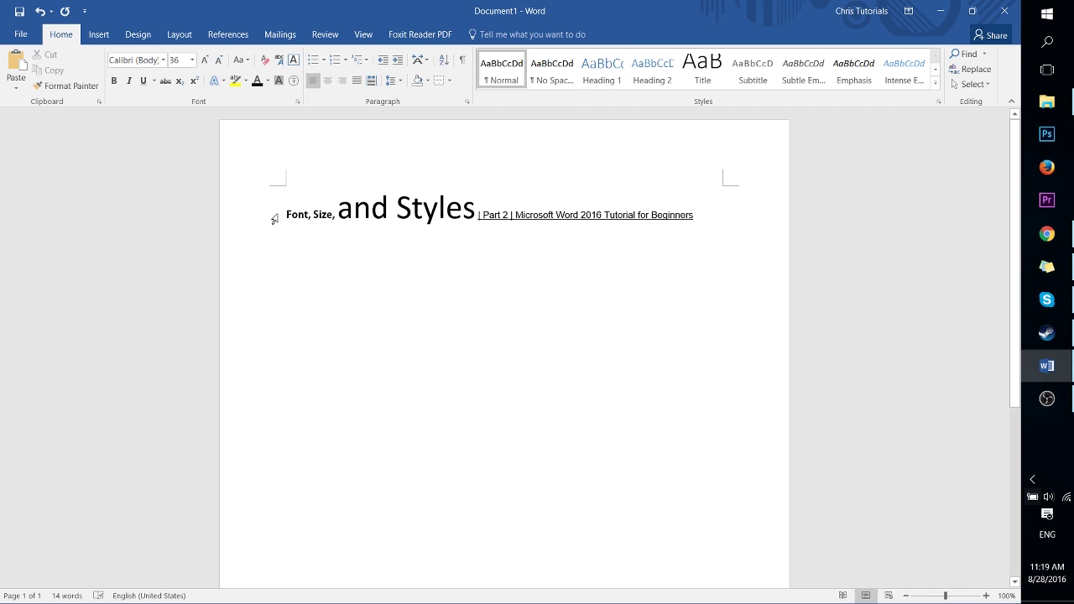
triple_click(344, 214)
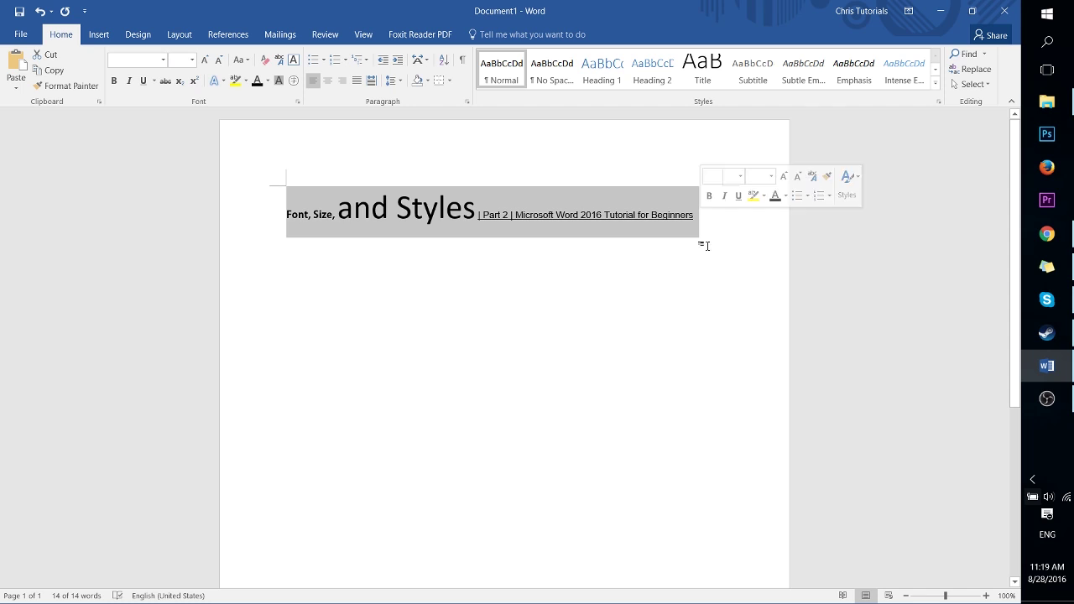
click(699, 84)
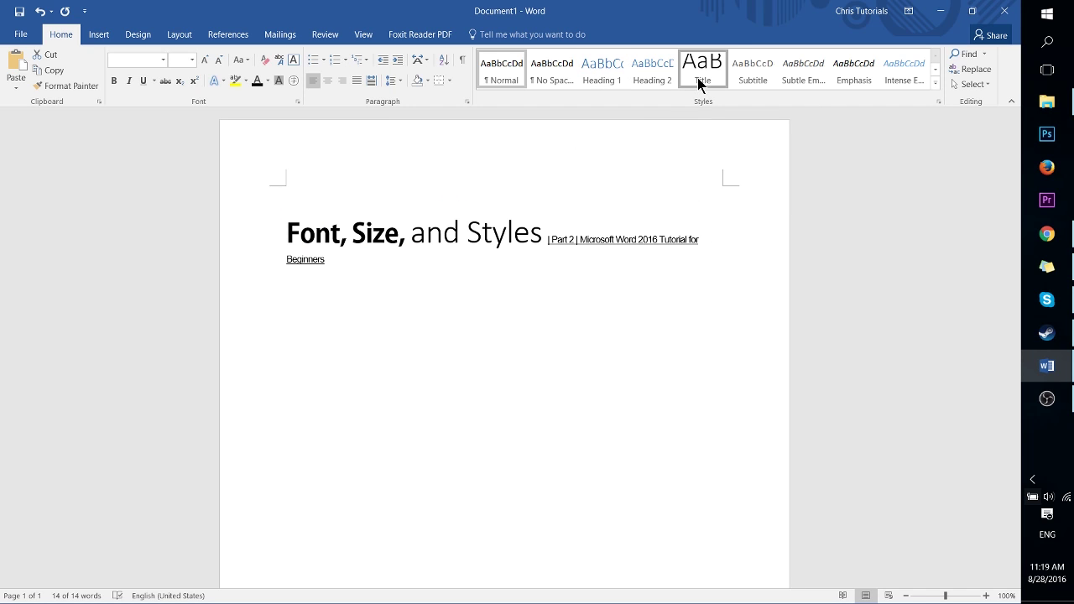
key(ctrl+z)
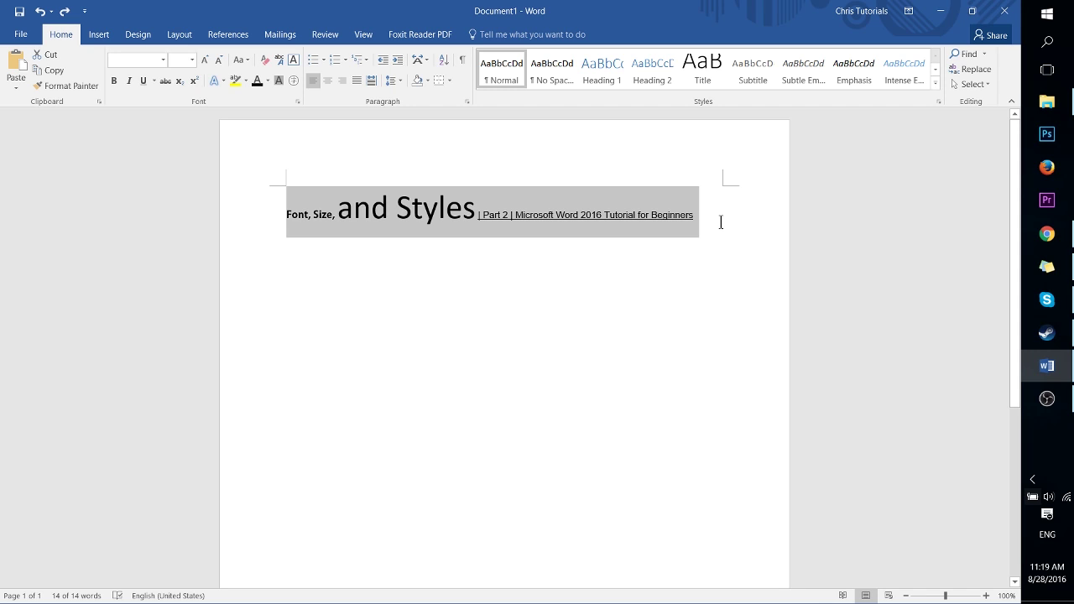
- Select the whole title line and apply the Title style to it
drag(709, 219, 505, 224)
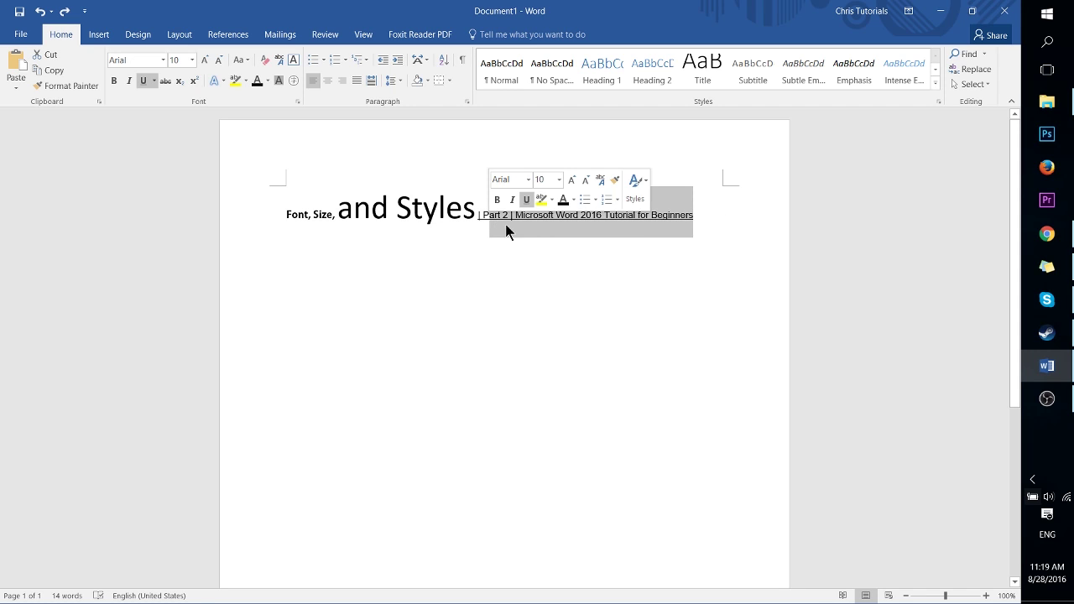
click(698, 217)
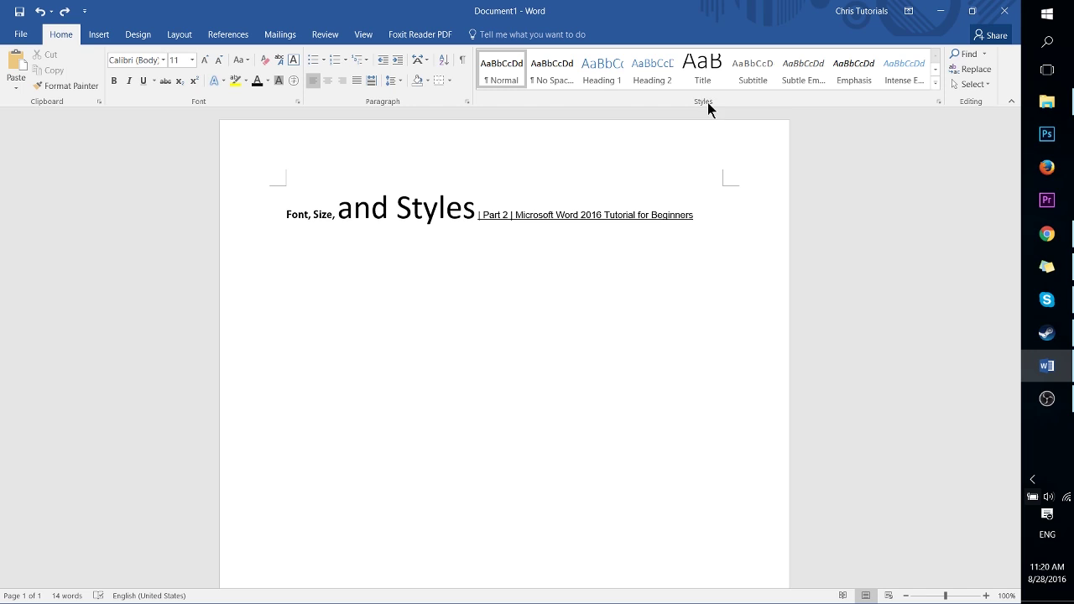
drag(283, 213, 726, 216)
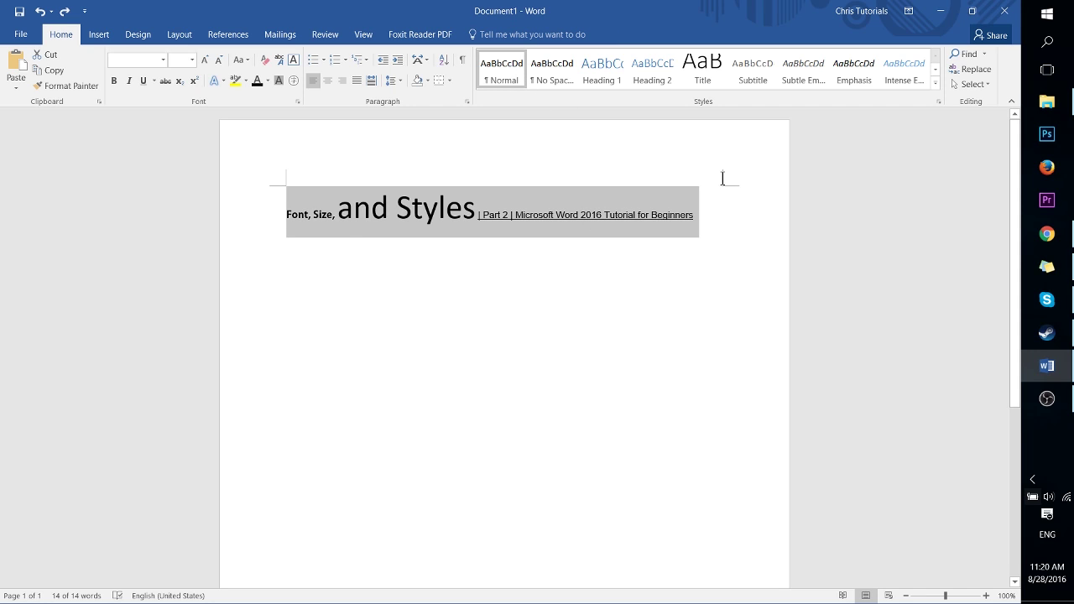
click(701, 75)
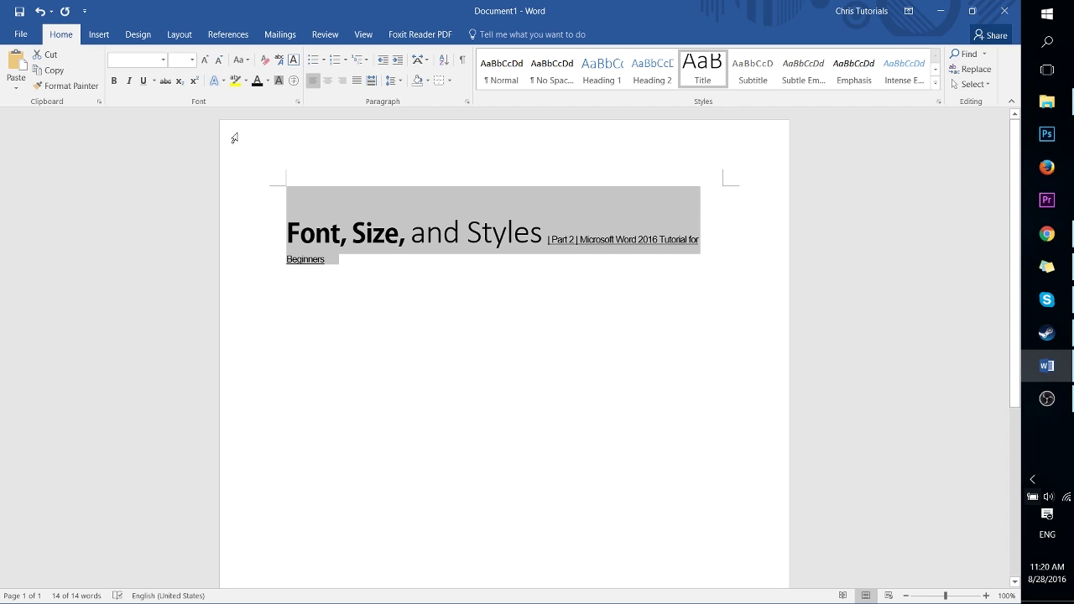
- Inspect the title's mixed fonts, then select all the document text
click(316, 235)
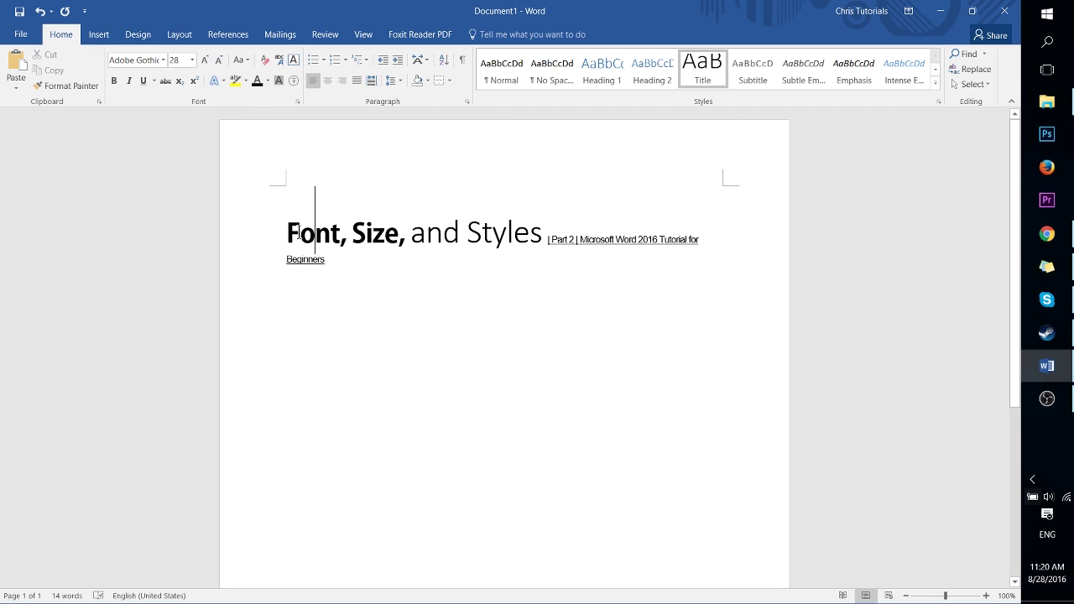
drag(549, 240, 578, 241)
click(537, 233)
key(shift+Left)
key(shift+Left)
key(shift+Left)
key(Left)
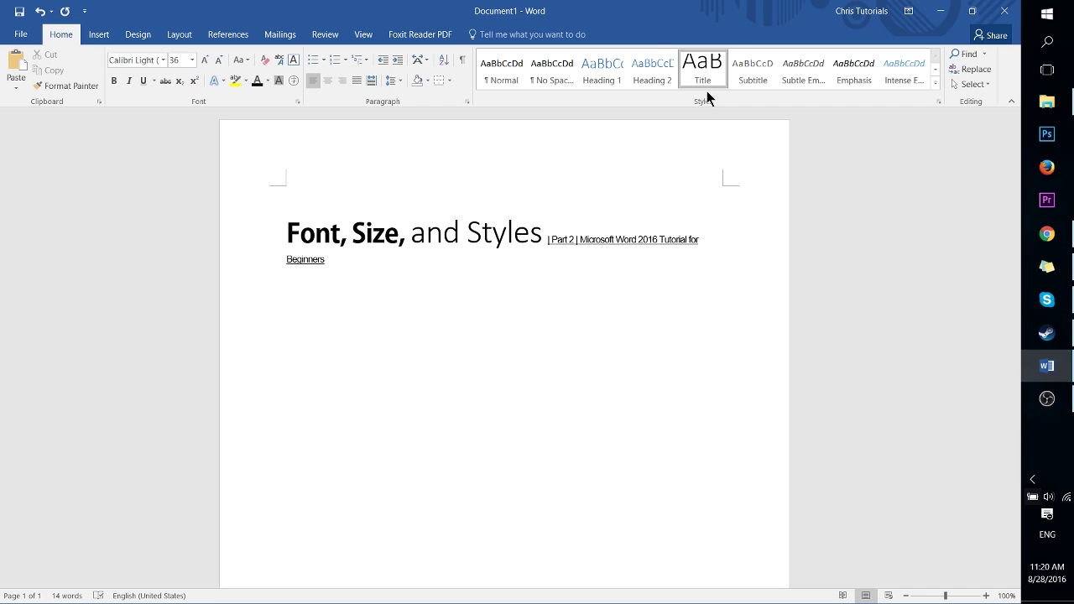
key(ctrl+a)
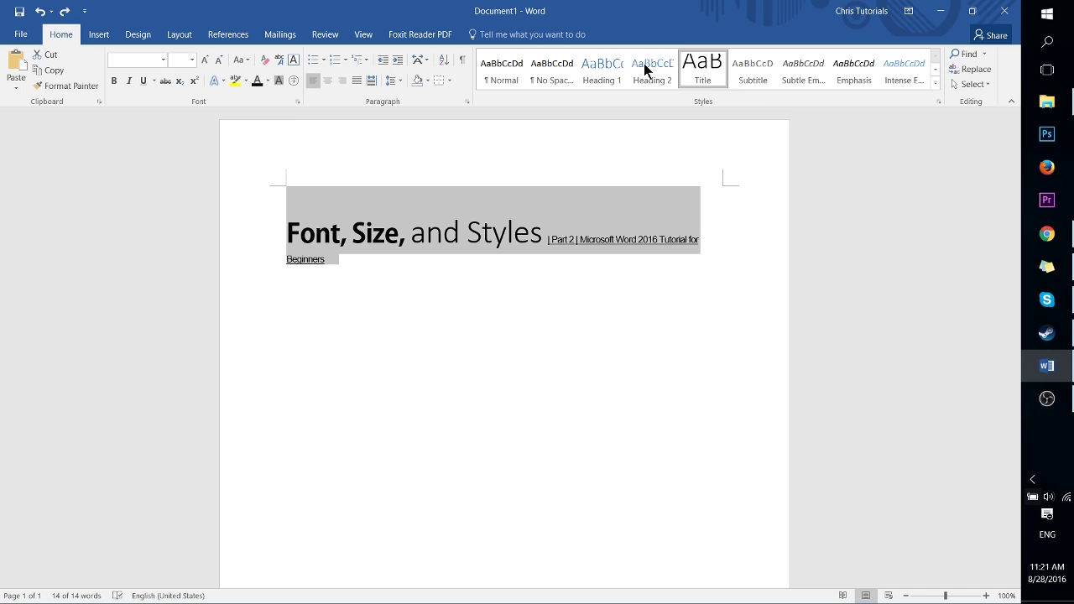
- Clear all formatting from the title, reapply the Title style, and make the link text black
click(935, 82)
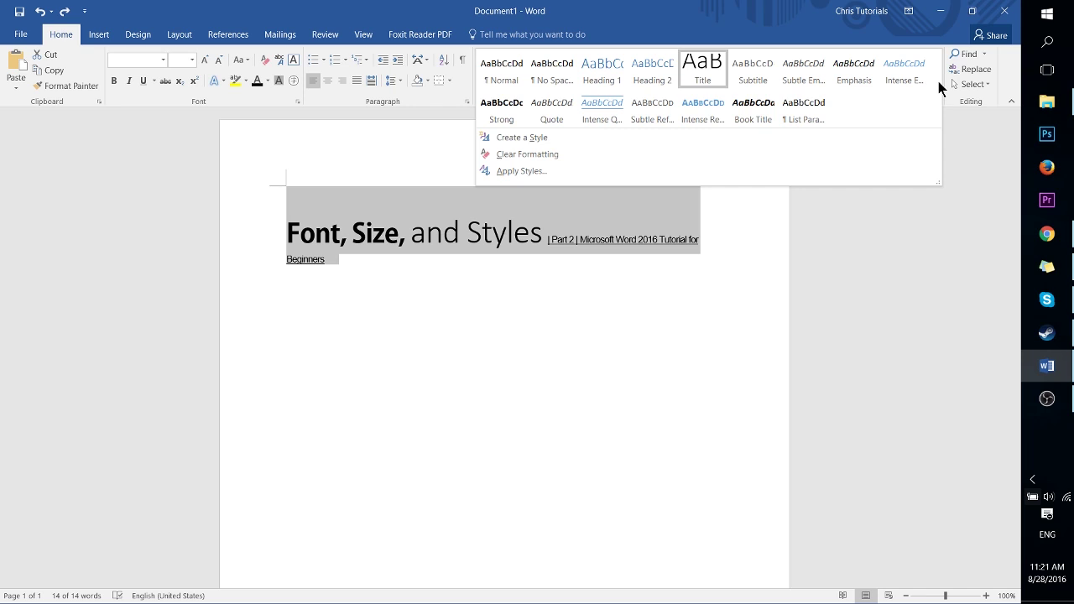
click(606, 154)
click(662, 191)
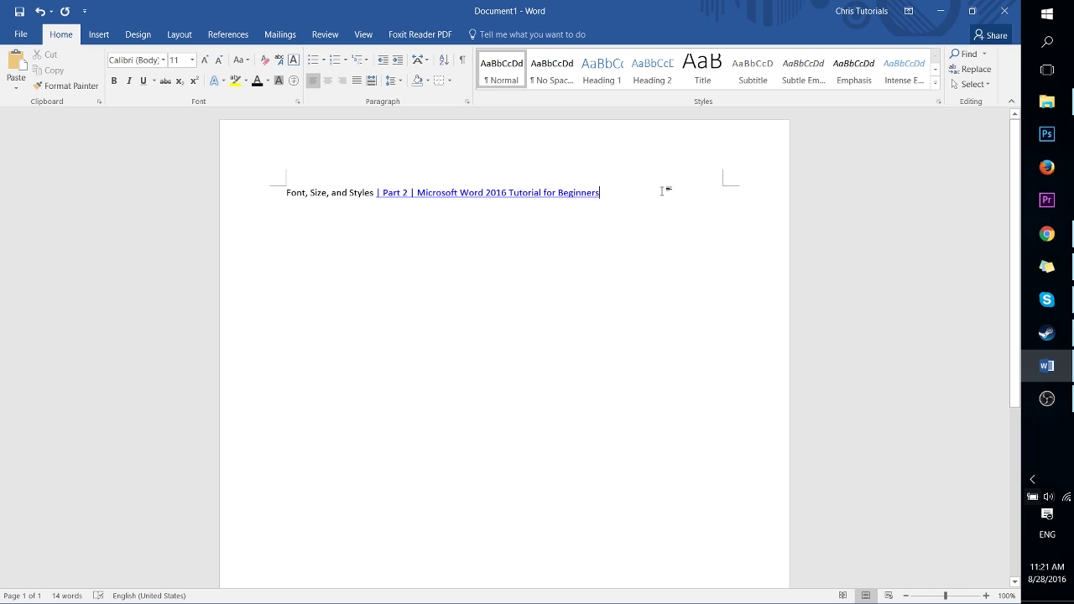
mouse_move(662, 191)
mouse_down()
mouse_move(280, 196)
mouse_move(275, 206)
mouse_up()
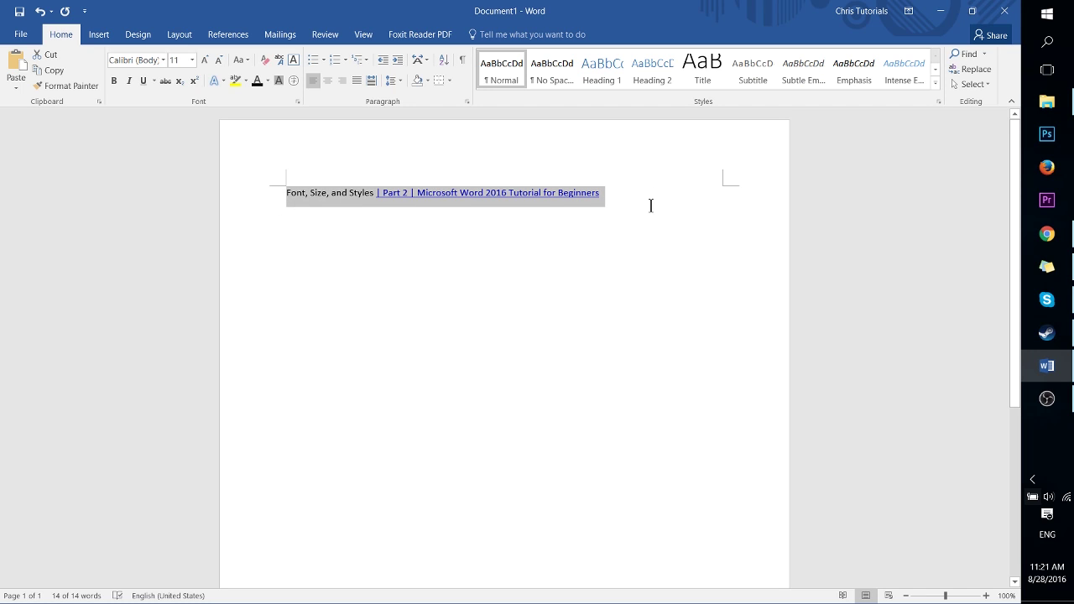
click(701, 69)
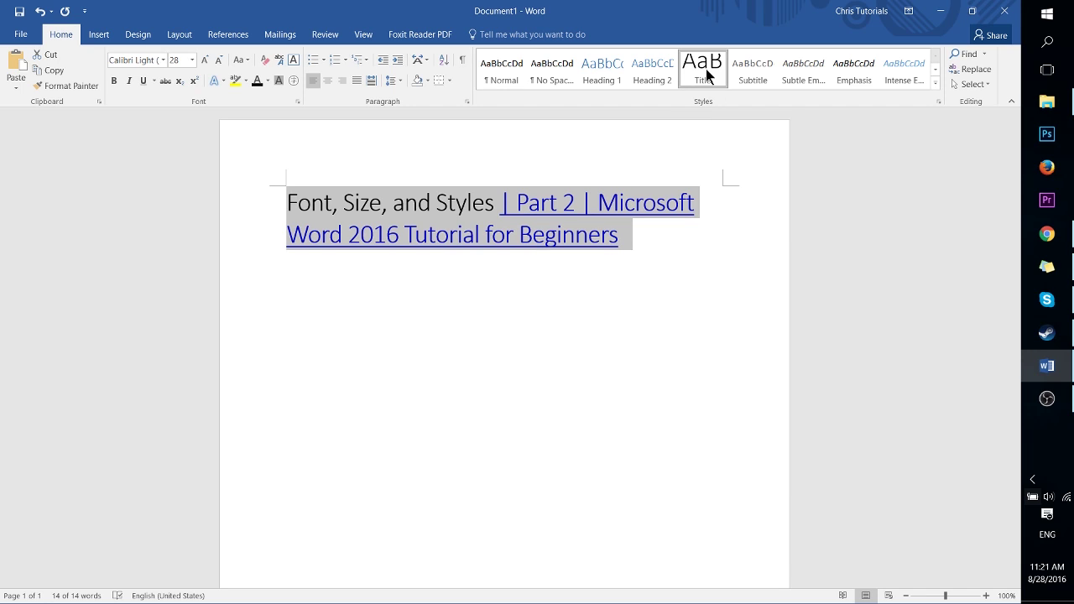
click(658, 237)
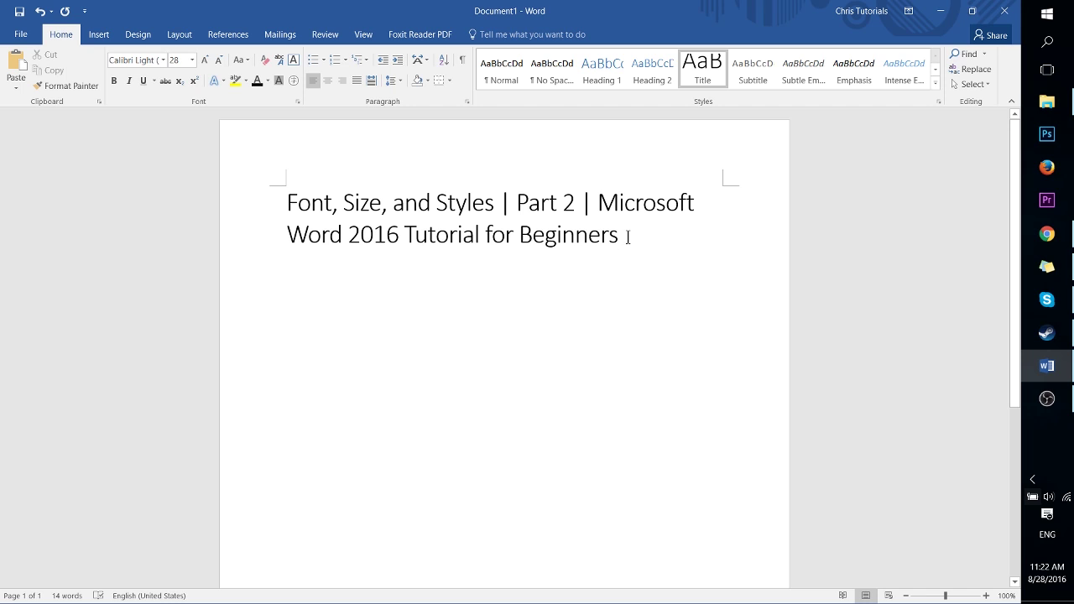
- Remove the hyperlink from the title text and select the whole paragraph
key(Left)
key(Left)
key(Left)
right_click(616, 211)
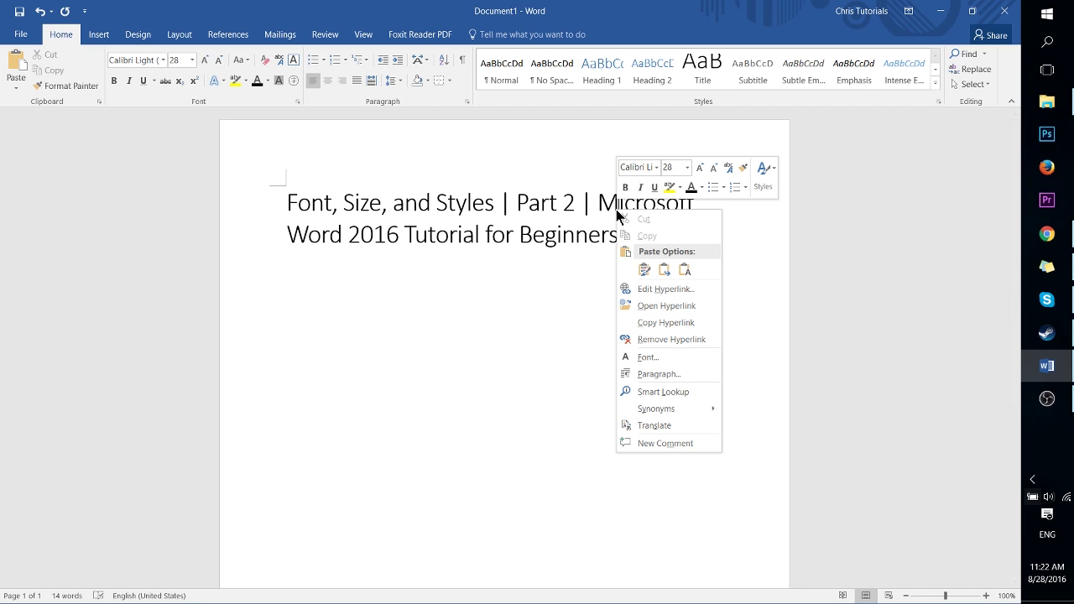
click(671, 336)
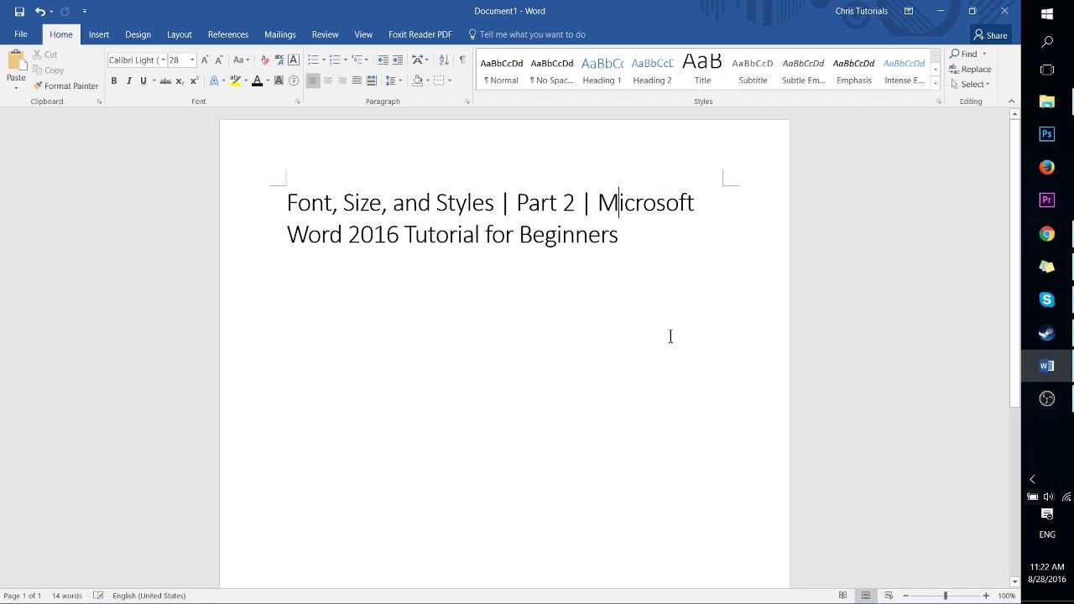
key(ctrl+a)
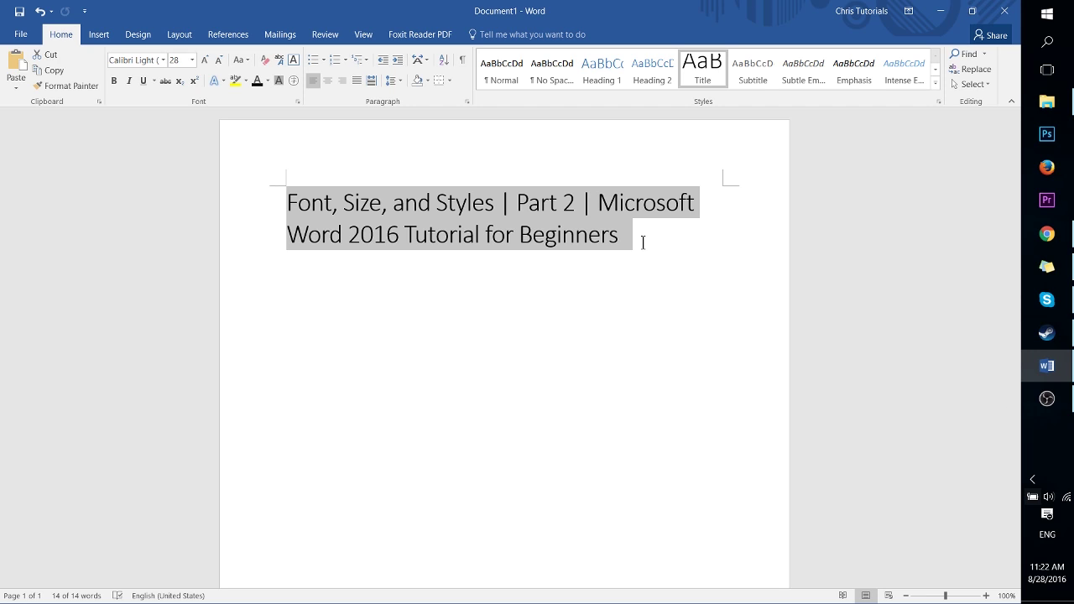
- Modify the Title style to bold, 36 pt, Adobe Gothic Std B
right_click(712, 74)
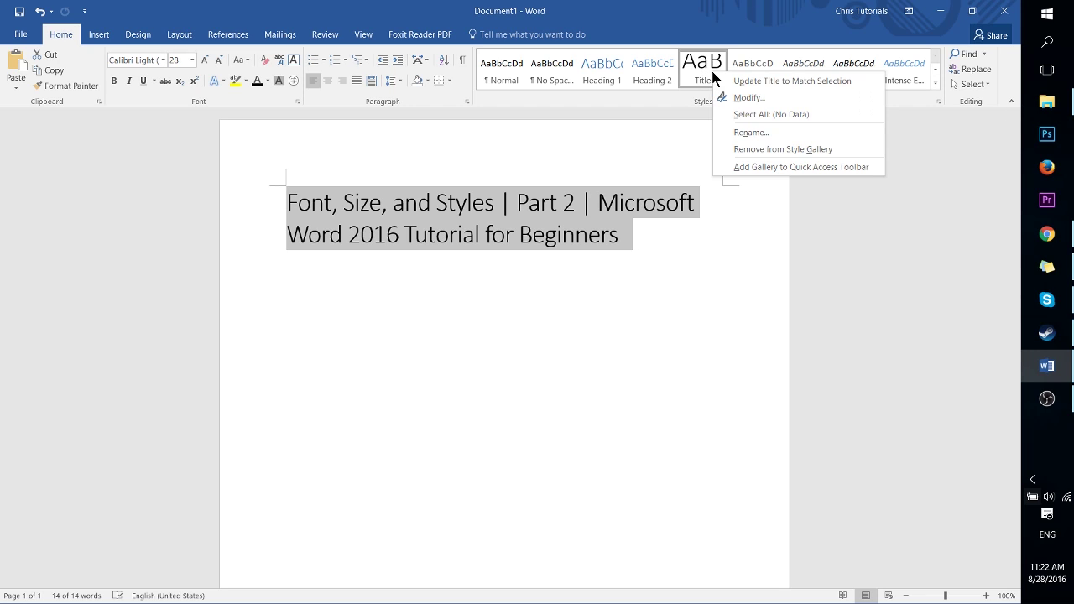
click(748, 97)
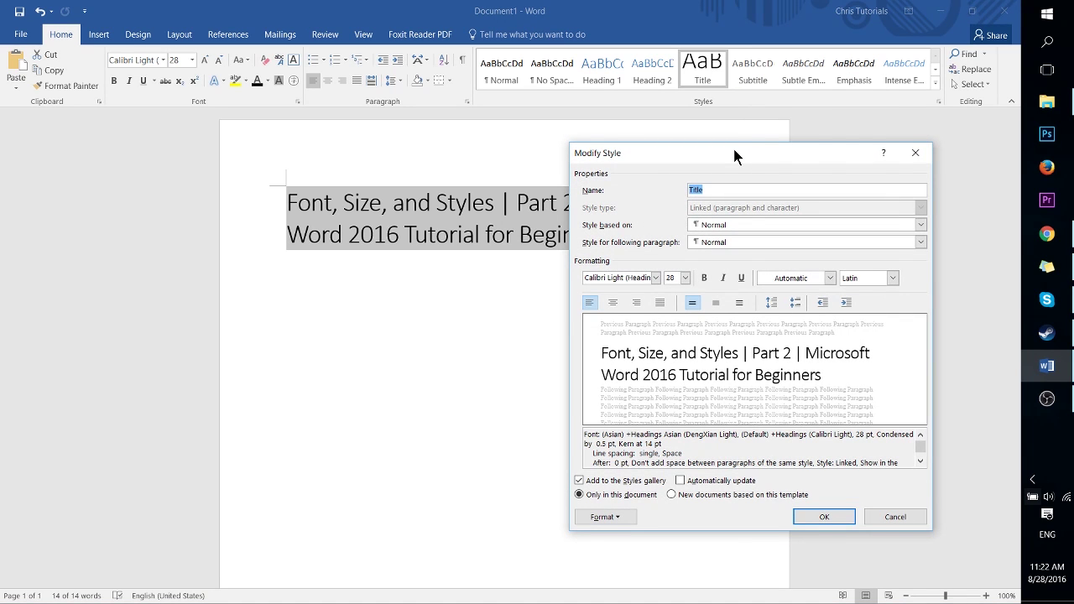
drag(734, 151, 752, 146)
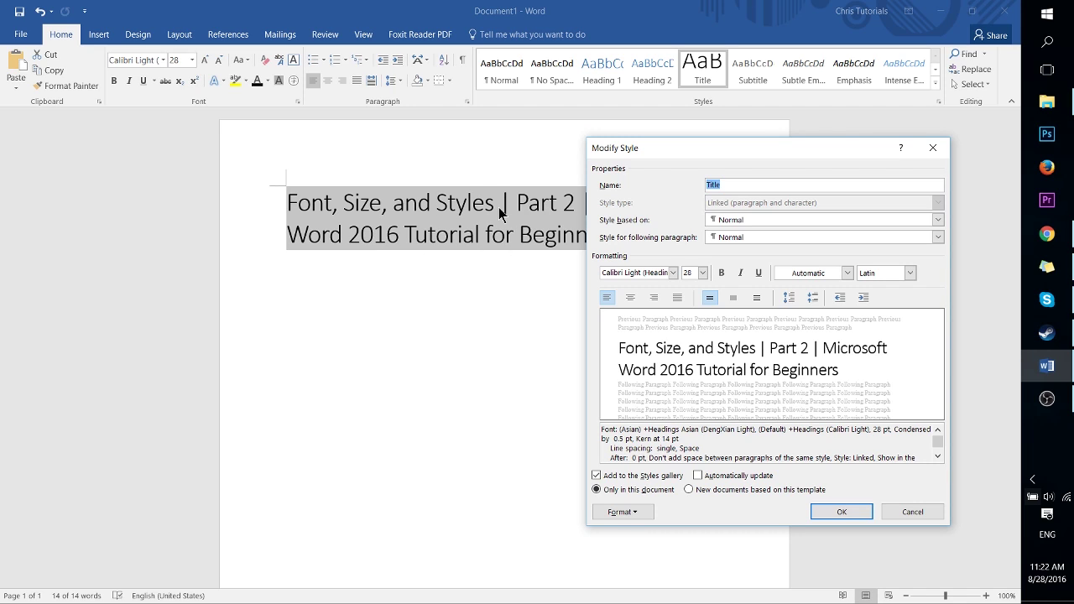
click(722, 273)
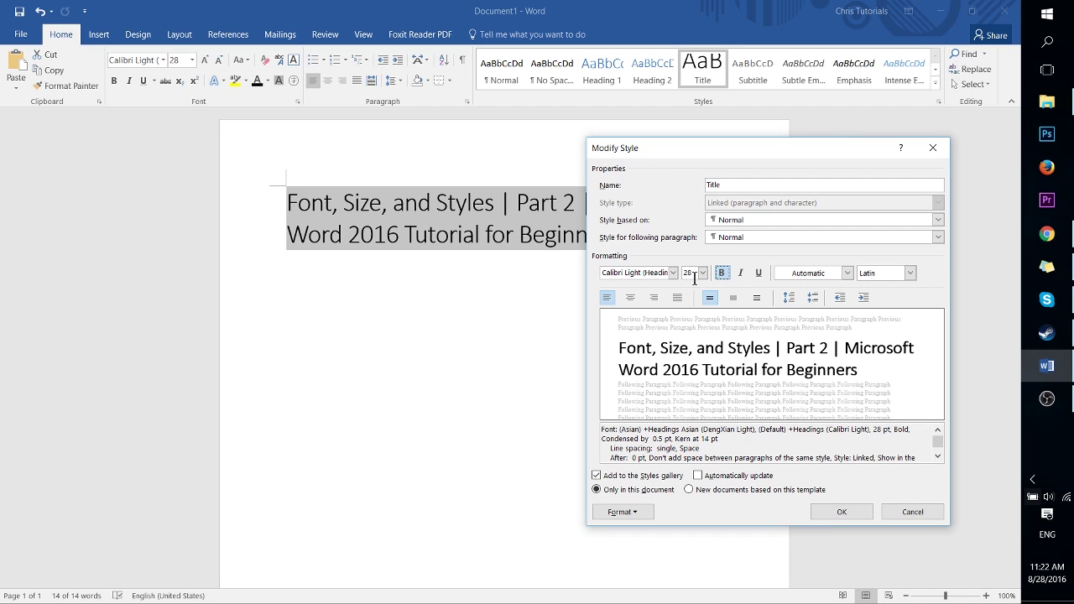
click(703, 273)
scroll(693, 381, down, 1)
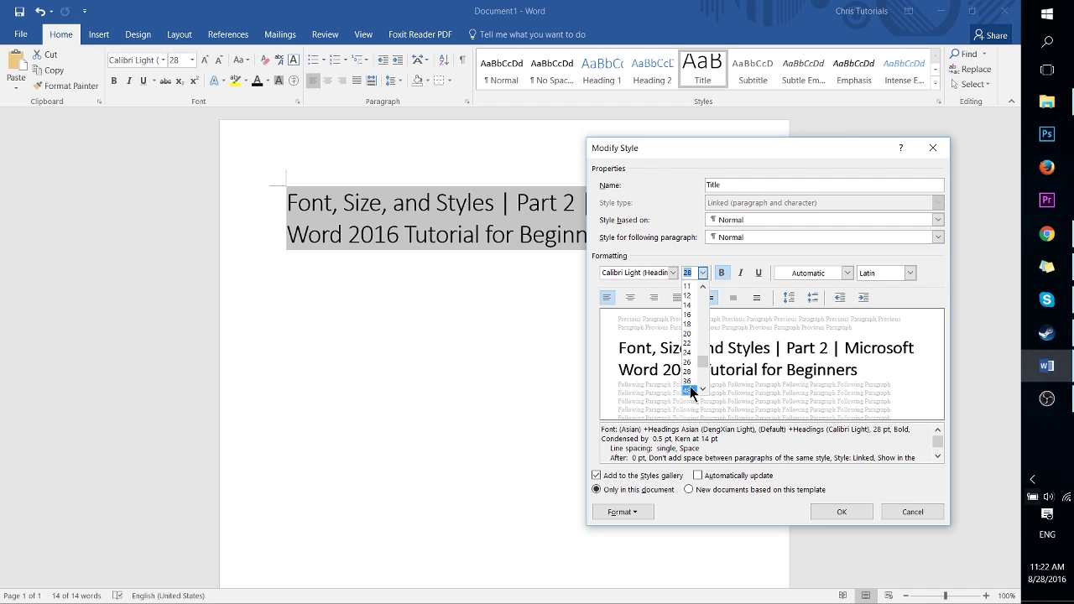
click(691, 382)
click(673, 273)
scroll(710, 394, down, 3)
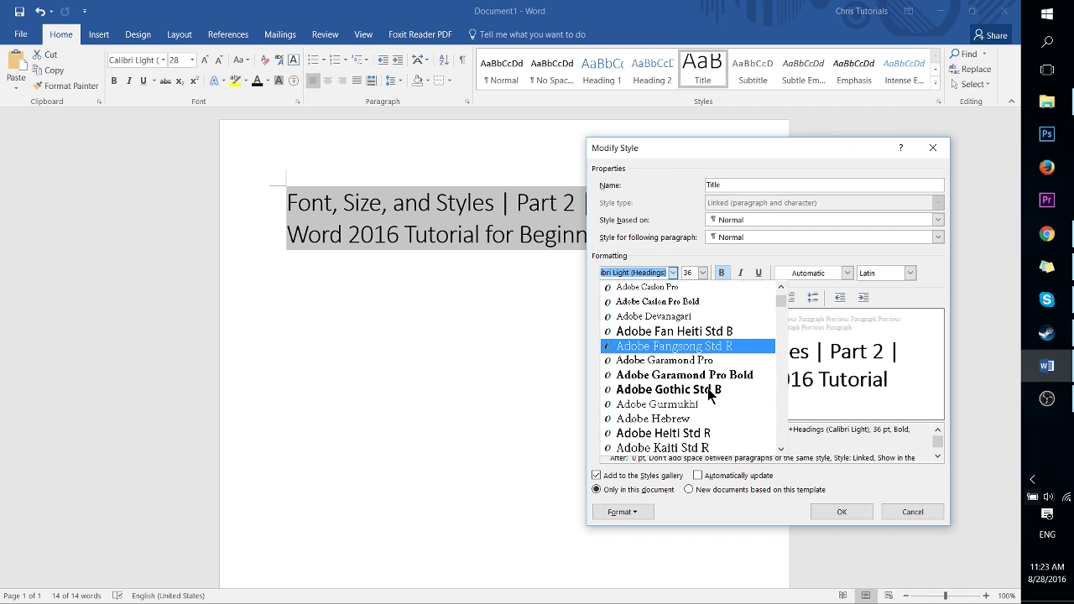
click(709, 391)
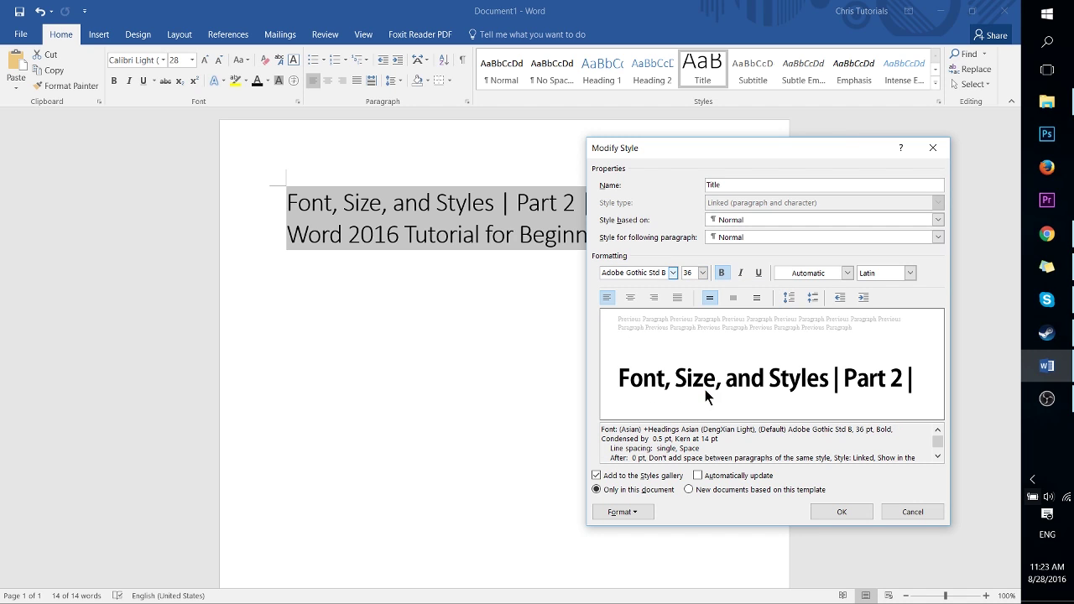
click(841, 511)
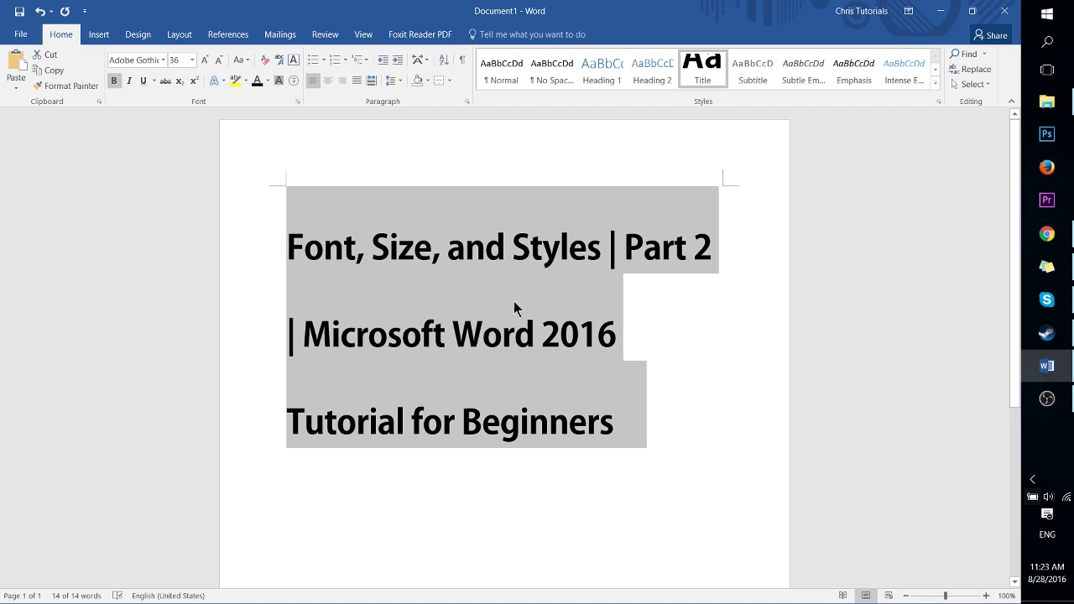
- Add a new 'Title 2' line below the title and give it the Title style
click(696, 431)
key(Return)
text(Title 2)
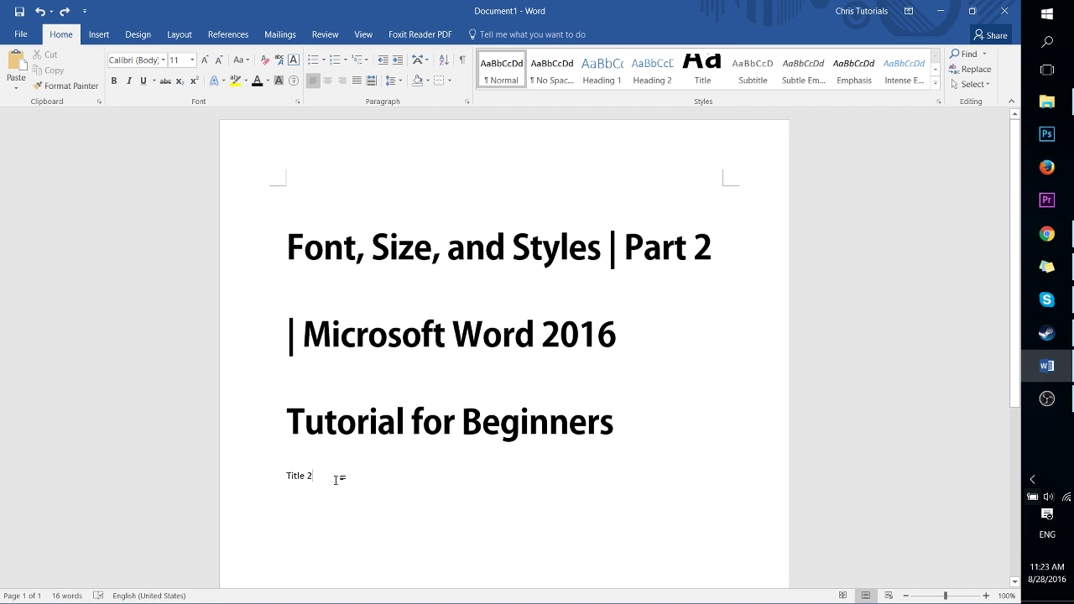
click(279, 480)
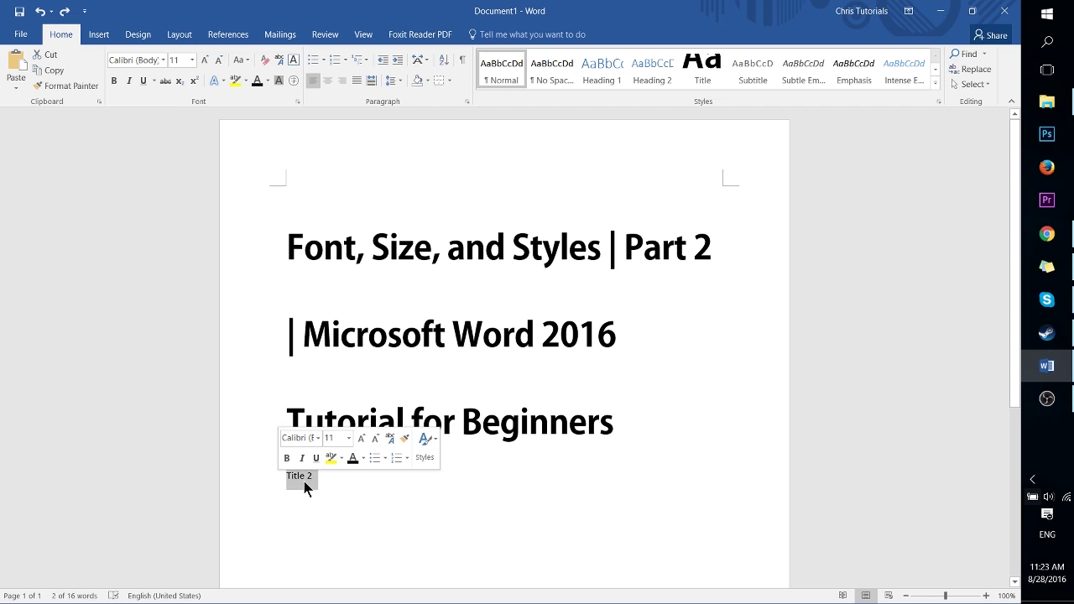
click(698, 80)
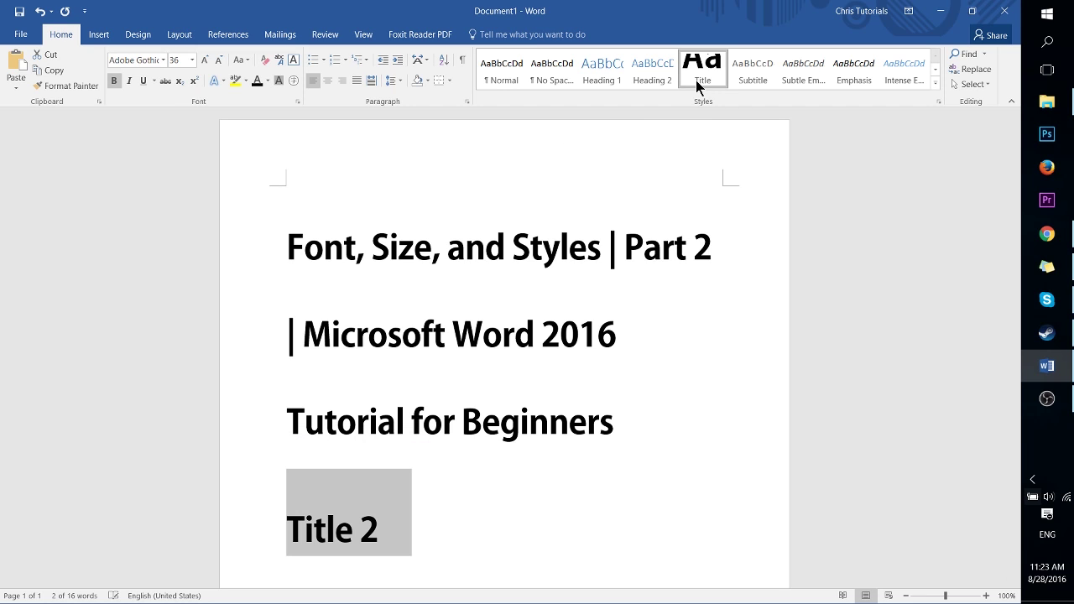
click(443, 503)
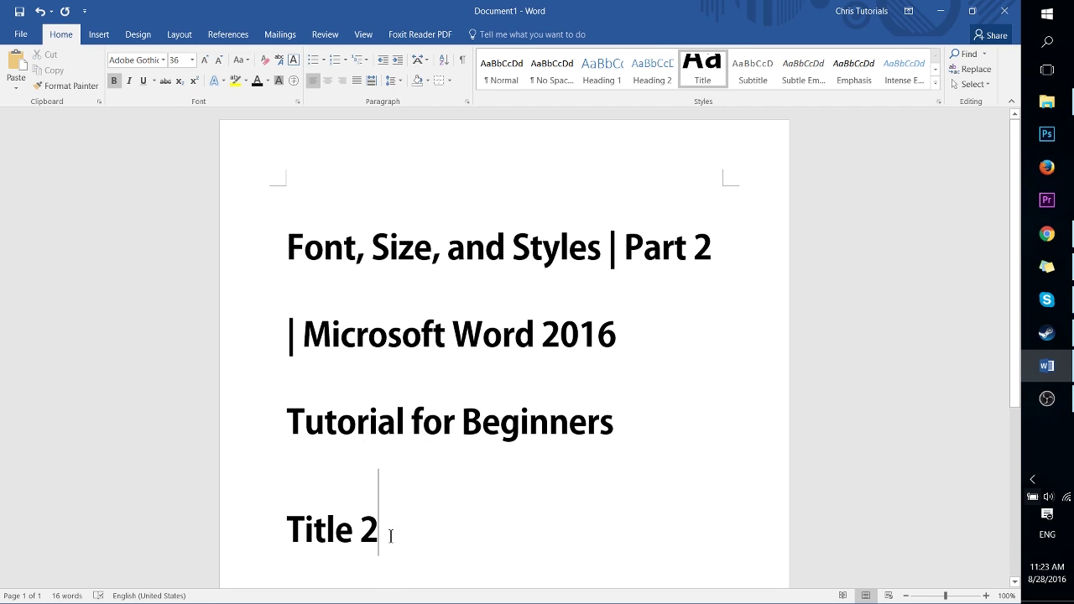
- Reduce the Title style's font size to 18 pt
right_click(698, 74)
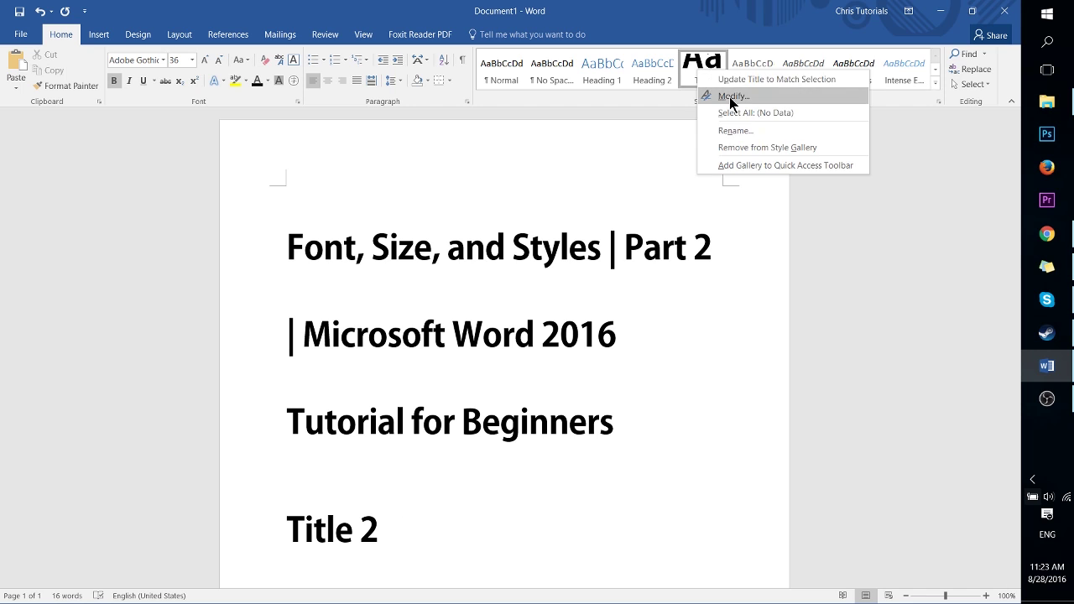
click(713, 101)
click(703, 273)
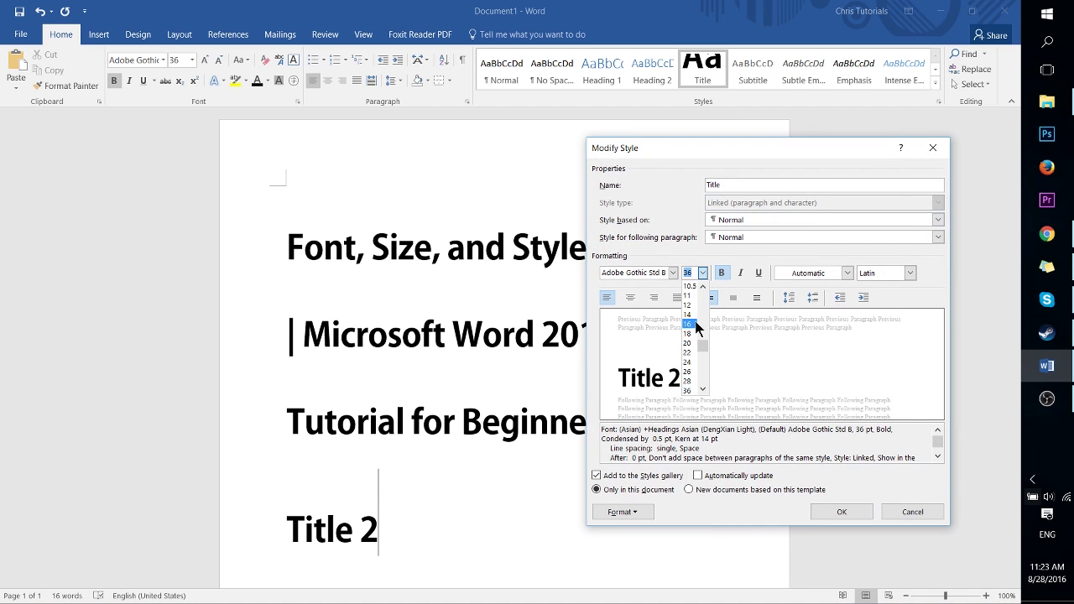
click(690, 326)
click(841, 512)
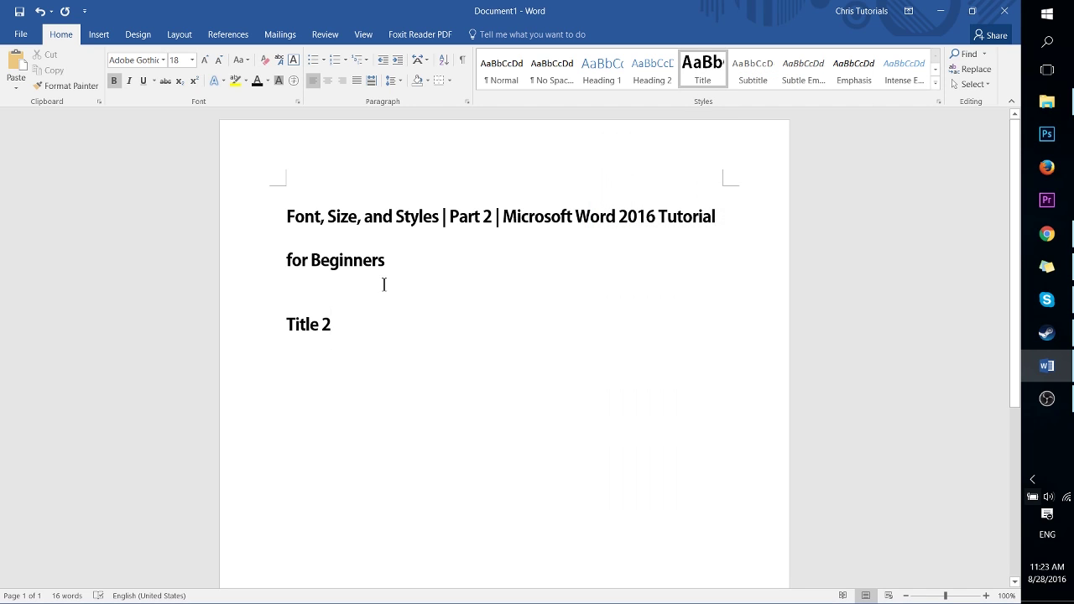